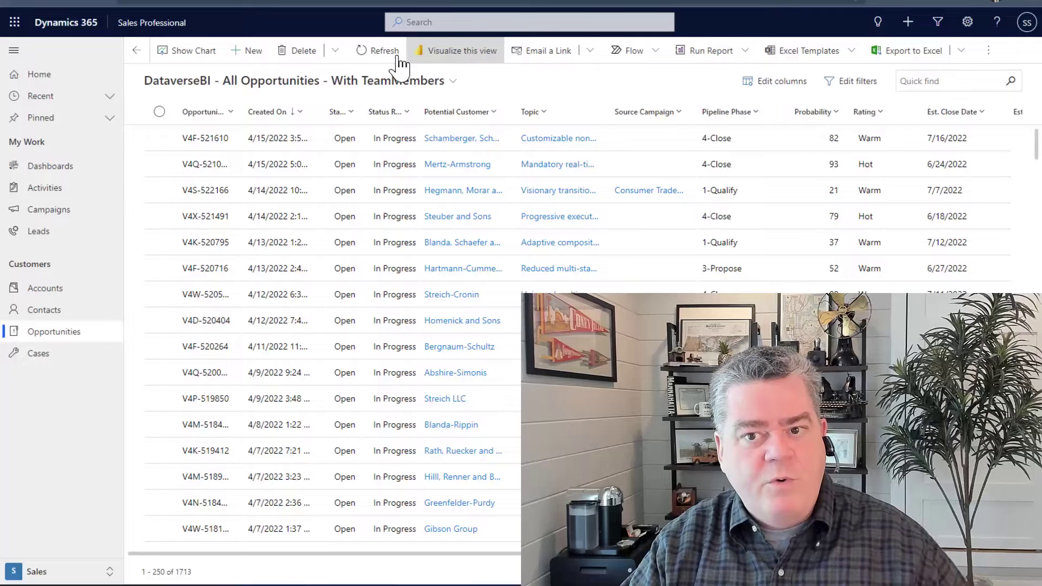
# Step: Visualize the All Opportunities view with Power BI and examine its quick summary cross-filtered by the 1-Qualify step
pyautogui.click(416, 60)
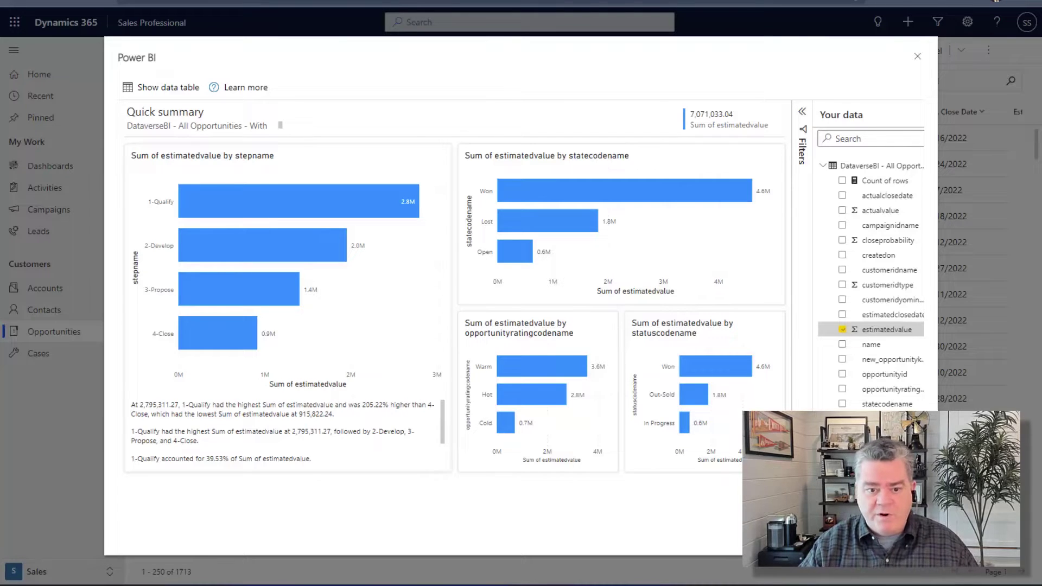
pyautogui.click(251, 192)
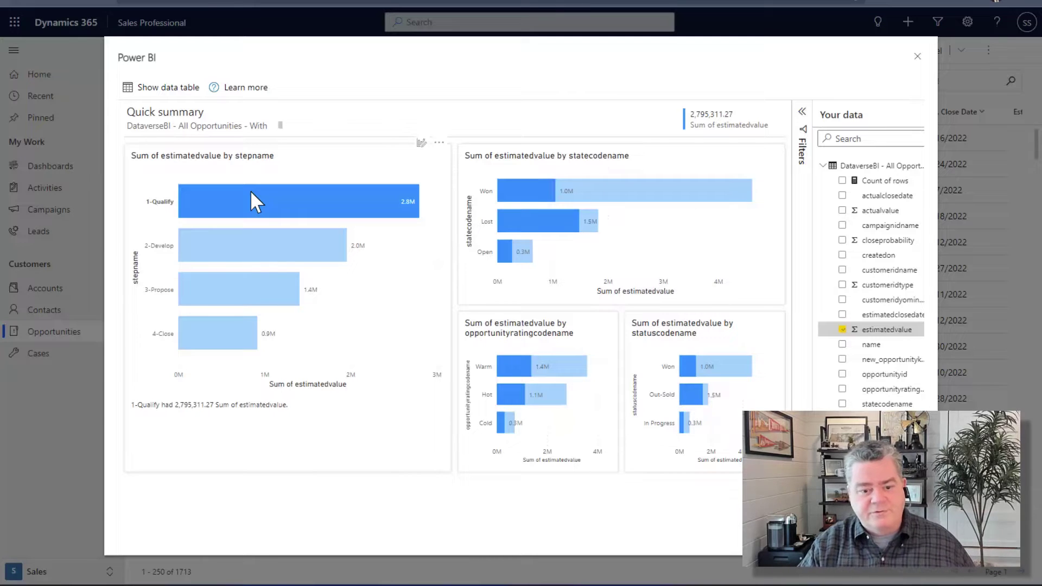
pyautogui.click(249, 189)
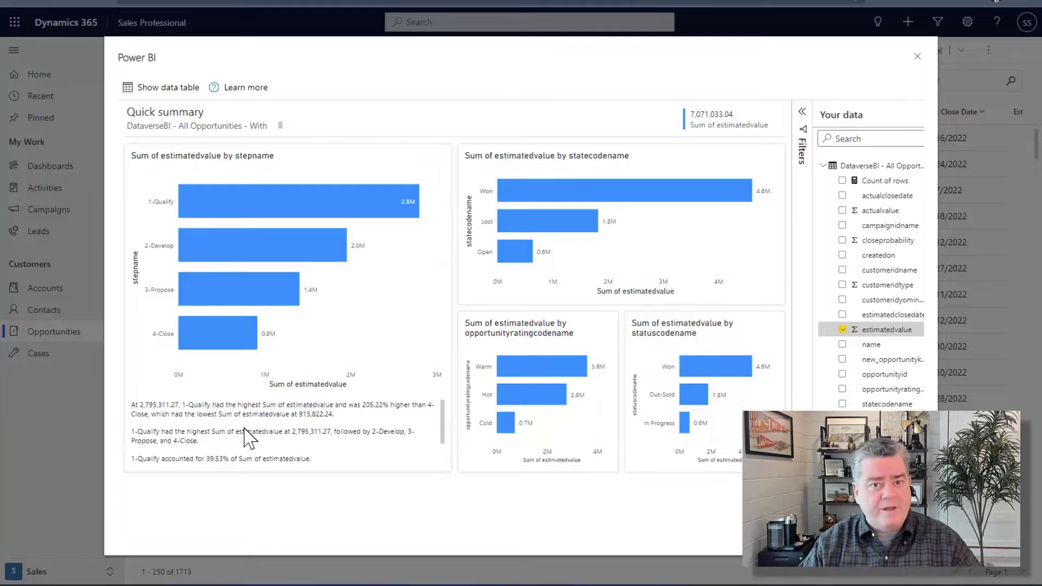
pyautogui.click(917, 56)
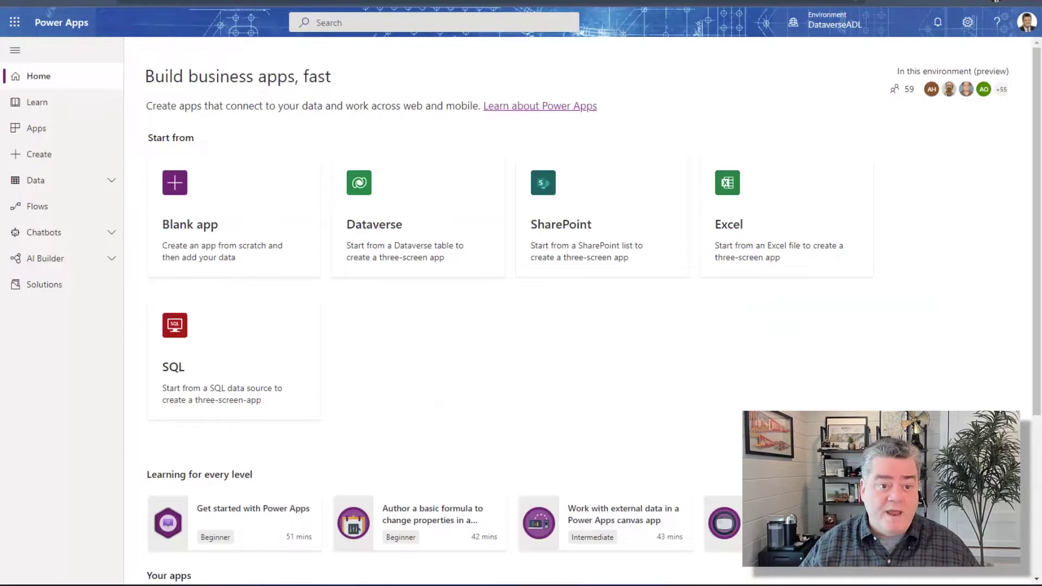
# Step: Open the Azure Synapse Link page of the DataverseADL environment in Power Apps
pyautogui.click(88, 187)
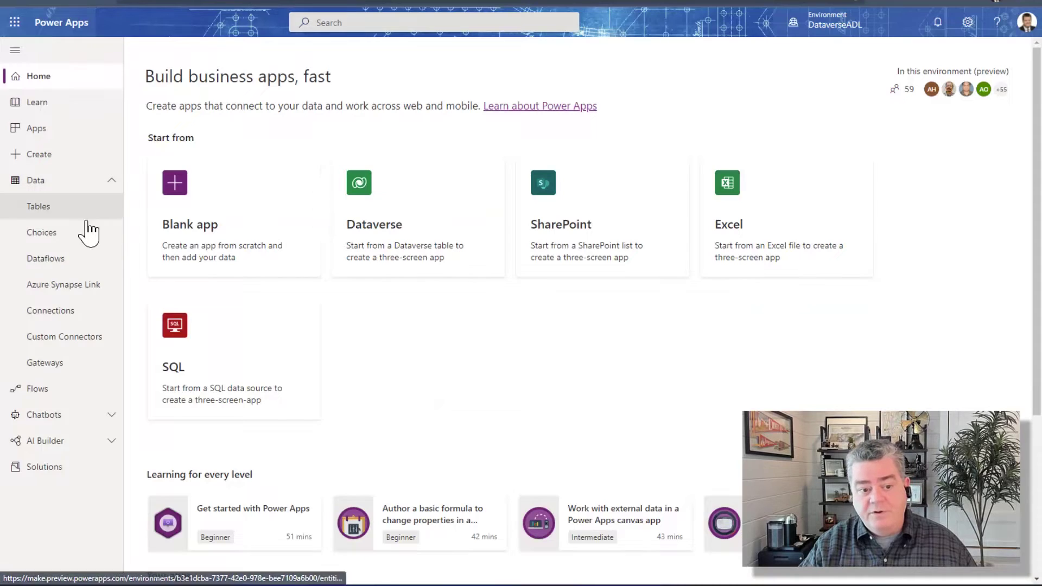
pyautogui.click(86, 298)
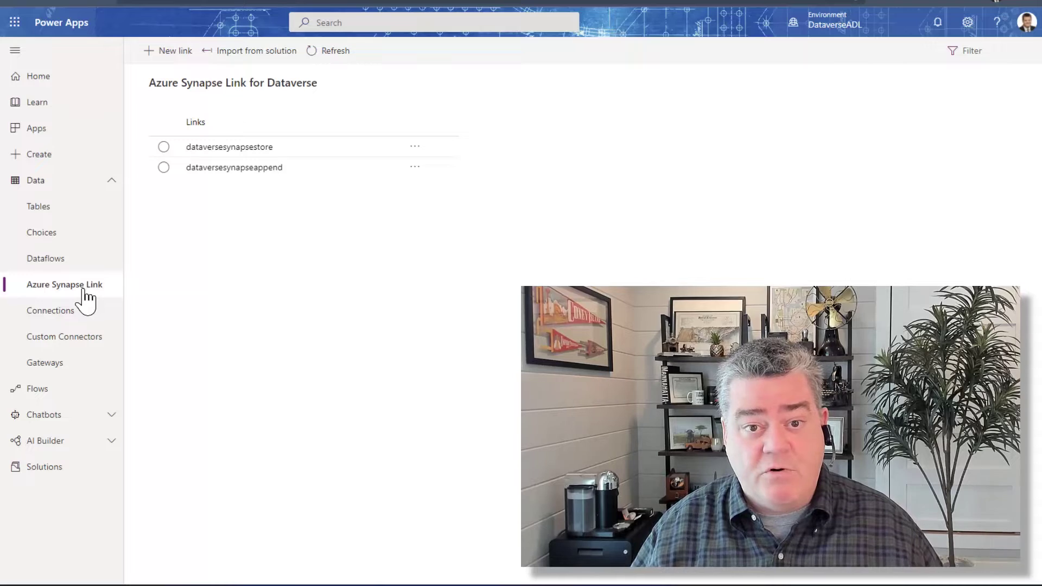
pyautogui.click(172, 53)
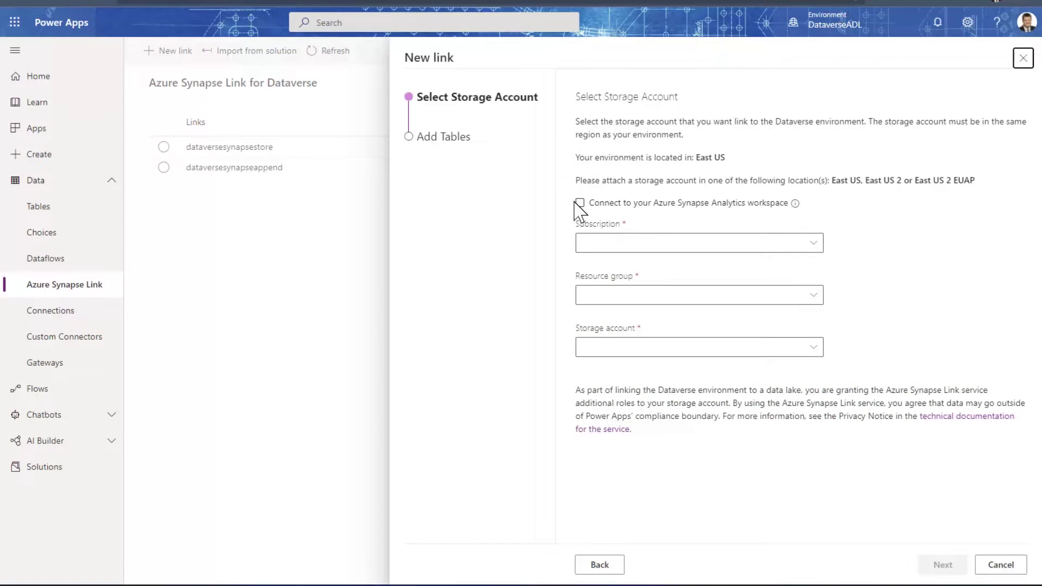
pyautogui.click(581, 203)
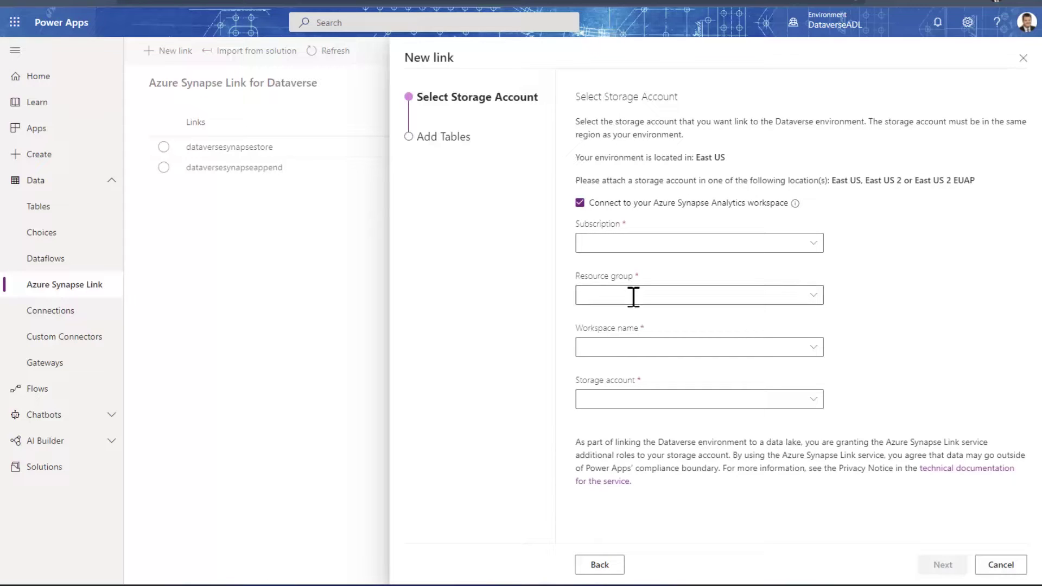
pyautogui.click(1000, 565)
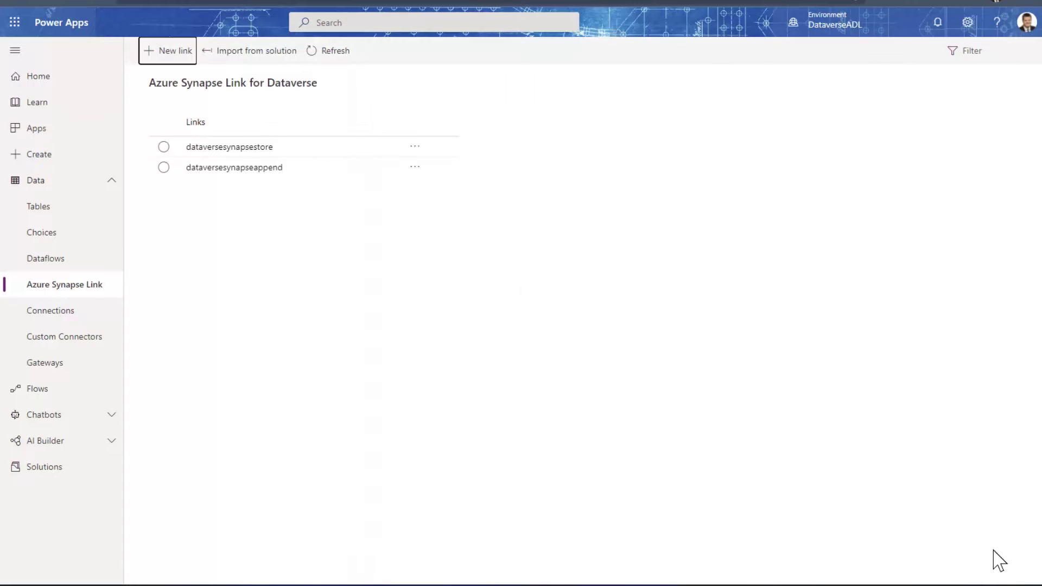
# Step: Go from the dataversesynapseappend link to the dataverseadl Synapse workspace and list the tables of its Dataverse lake database
pyautogui.click(243, 168)
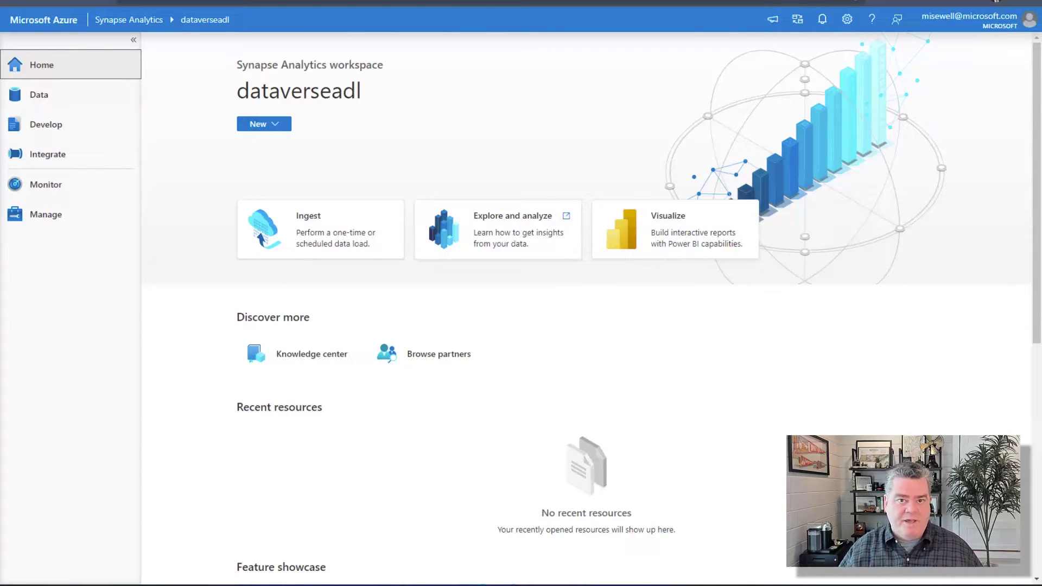
pyautogui.click(41, 96)
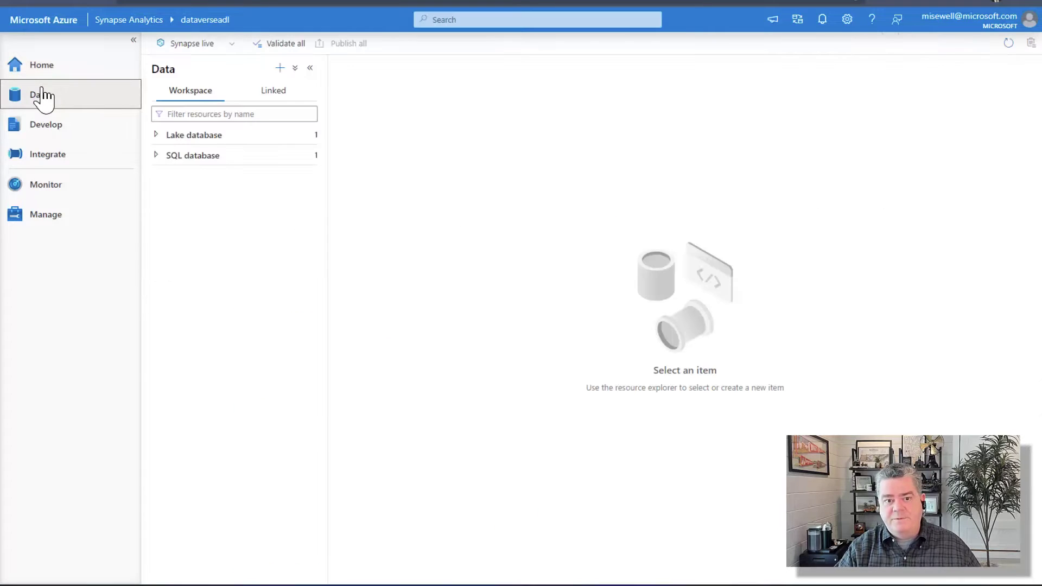
pyautogui.click(156, 135)
pyautogui.click(169, 156)
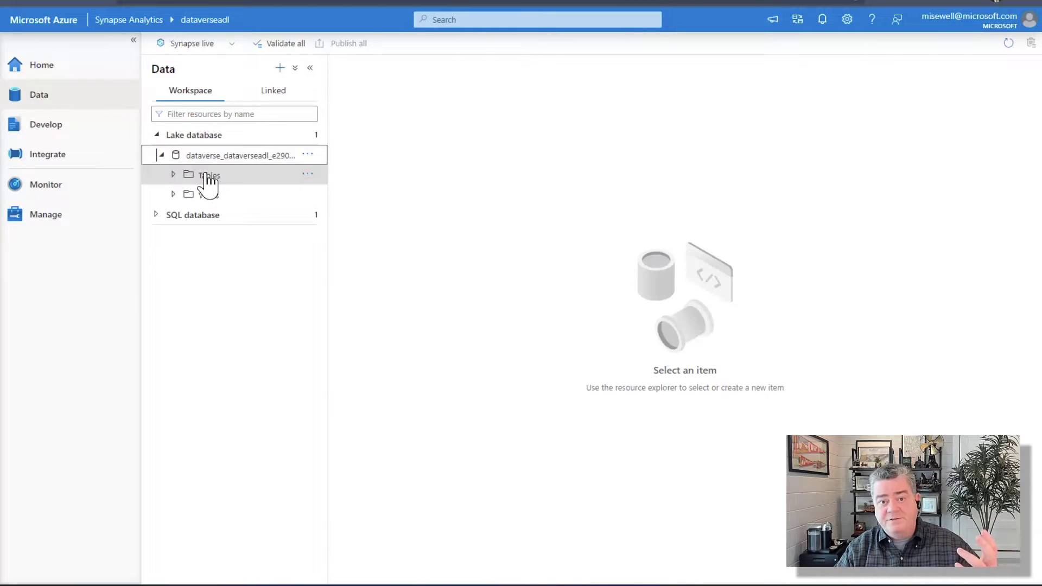
pyautogui.click(175, 175)
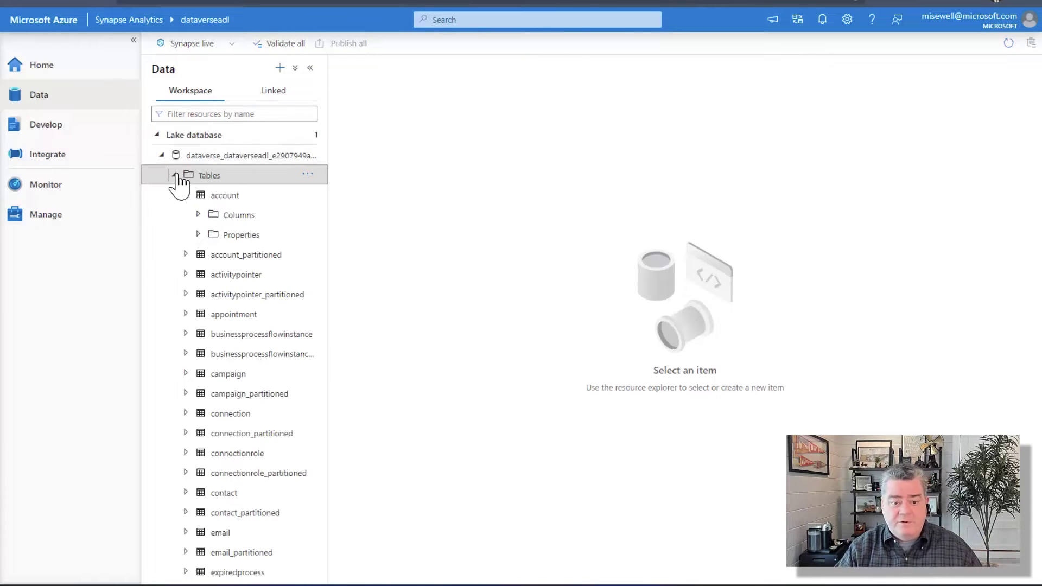
# Step: Browse the account table's actions, from new SQL scripts and notebooks to training a new machine learning model
pyautogui.click(261, 201)
pyautogui.click(308, 194)
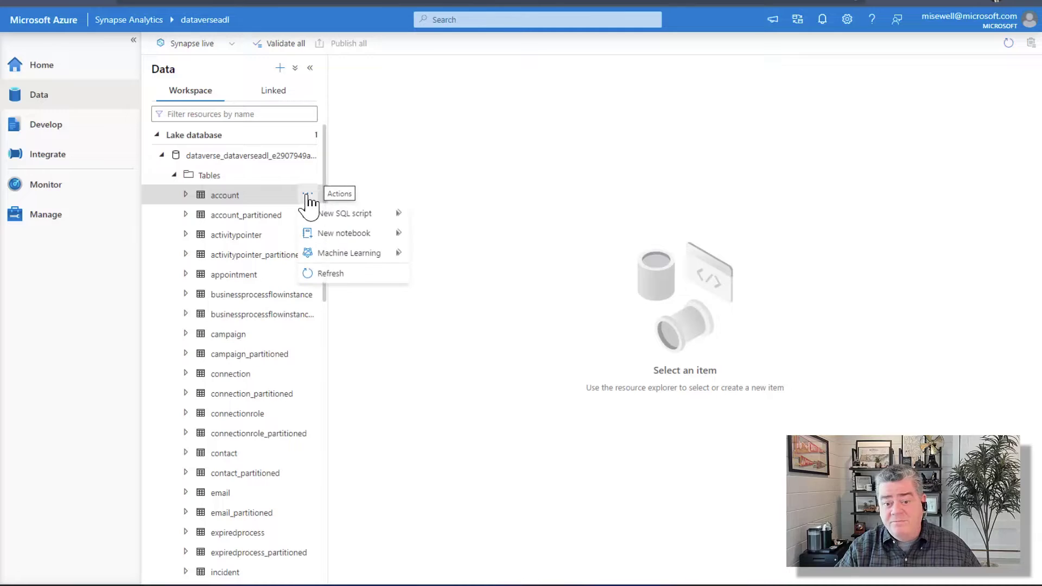
pyautogui.moveTo(359, 217)
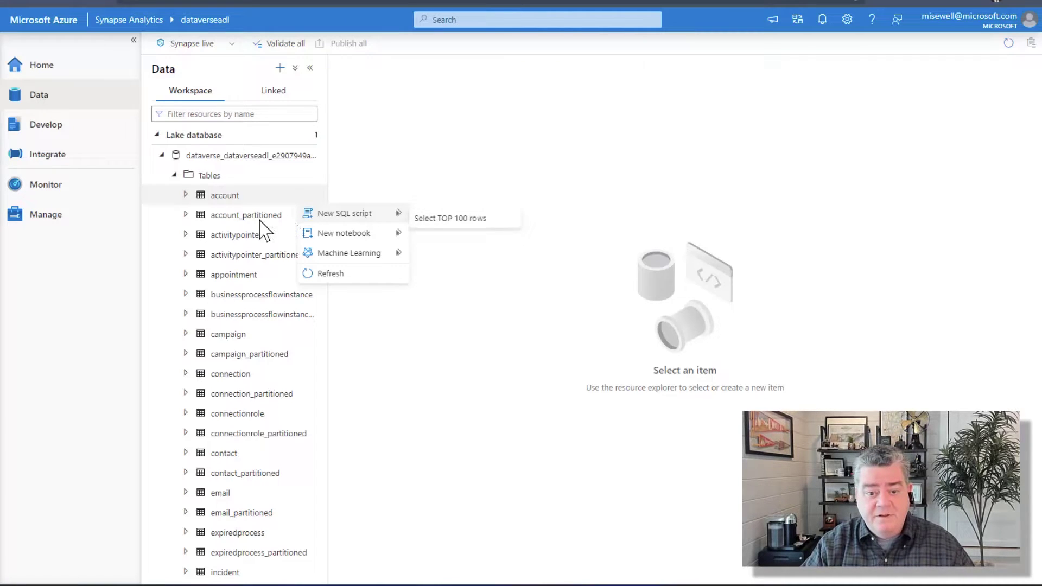
pyautogui.moveTo(400, 242)
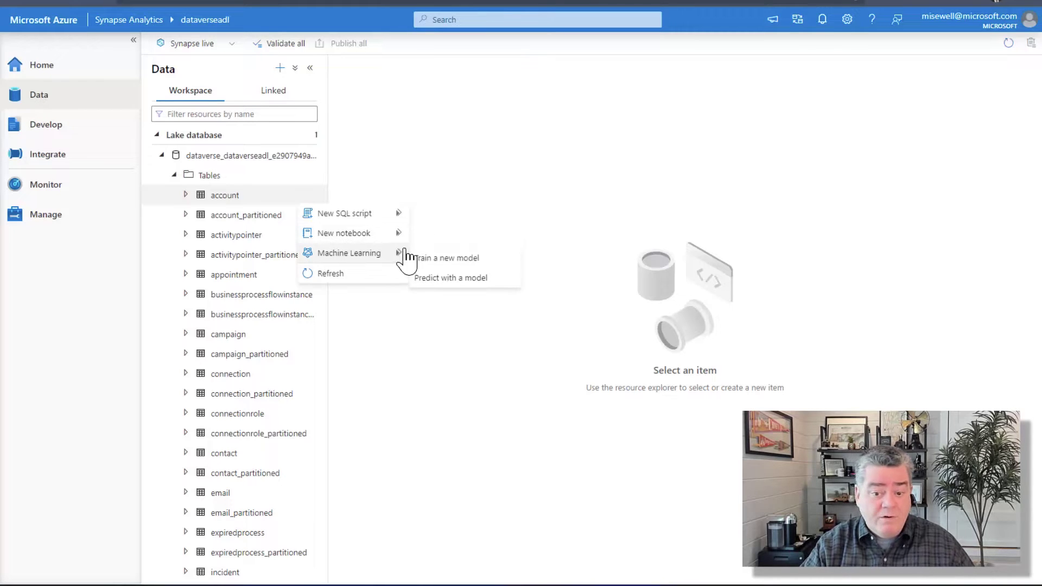
pyautogui.click(440, 260)
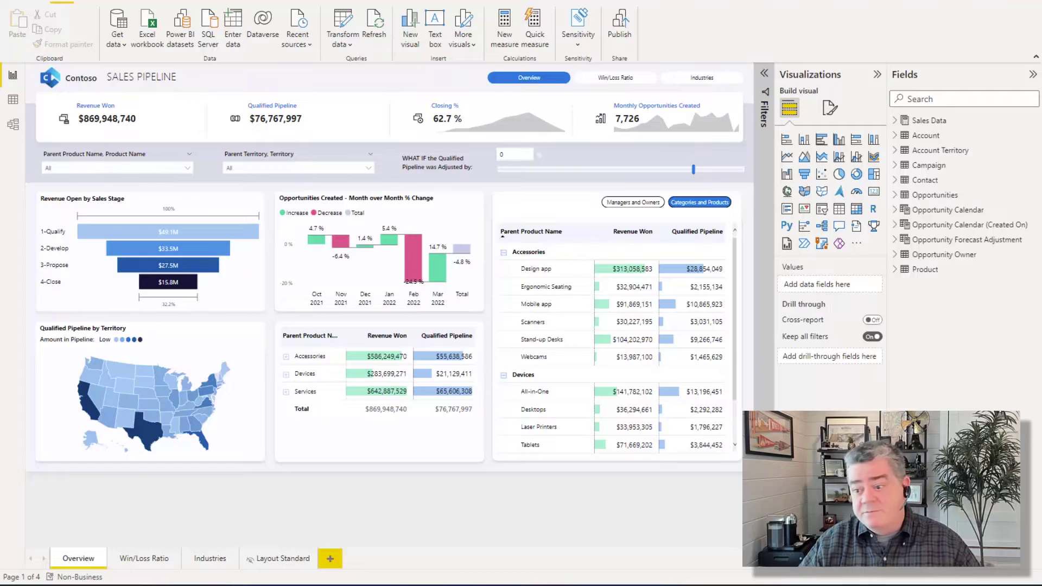
# Step: Expand the Account table's fields in the Sales Pipeline report in Power BI Desktop
pyautogui.click(896, 137)
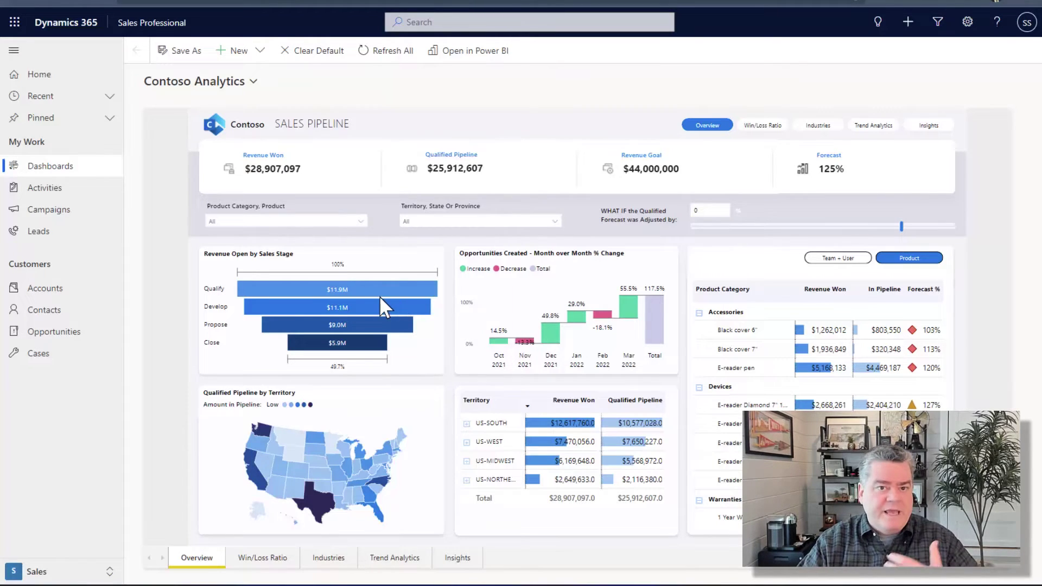
# Step: Cross-filter the Contoso Analytics overview in Dynamics 365 by the Qualify sales stage, and clear the filter again
pyautogui.moveTo(380, 295)
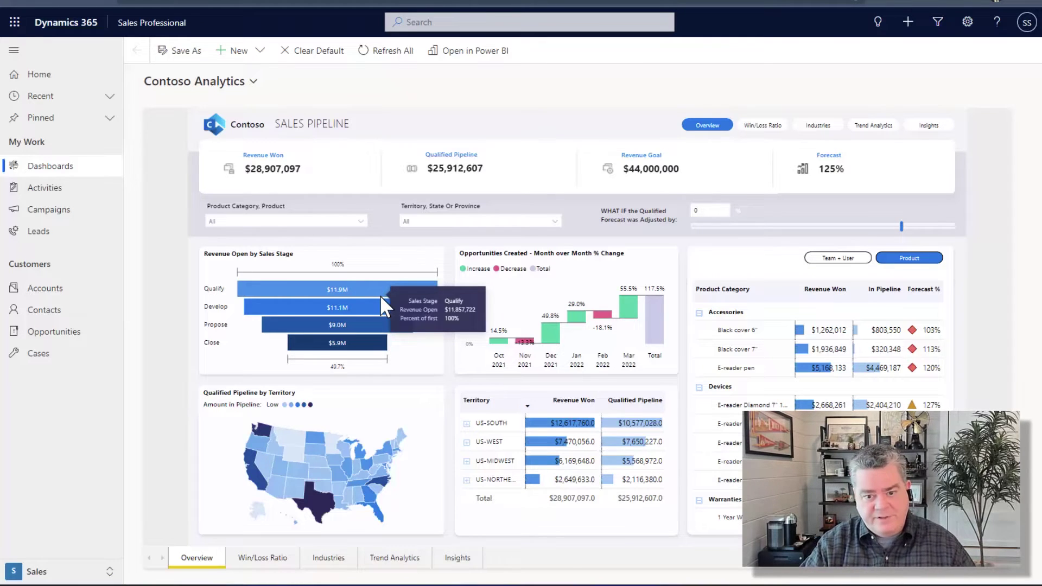
pyautogui.click(380, 295)
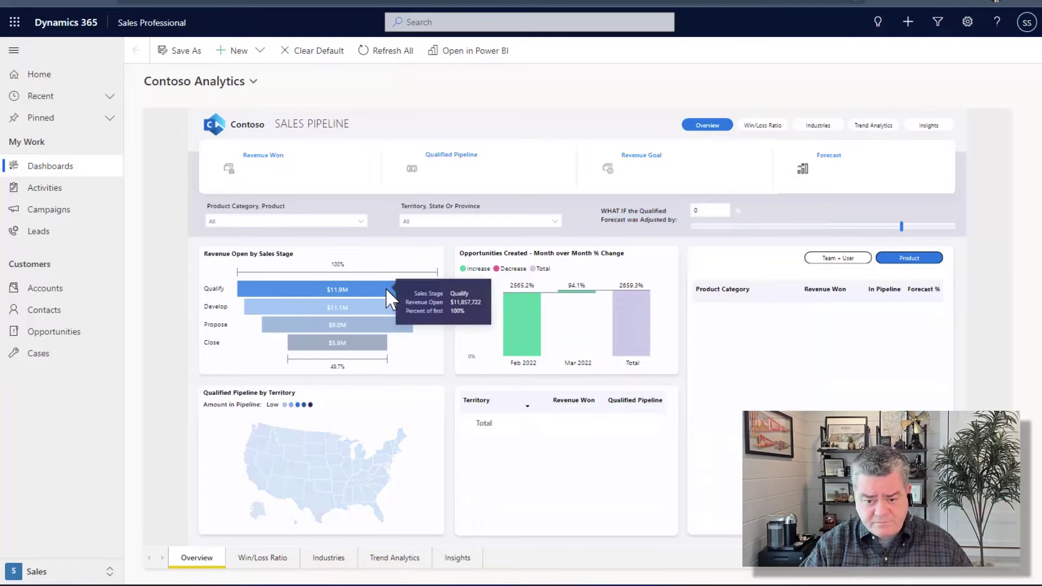
pyautogui.click(385, 288)
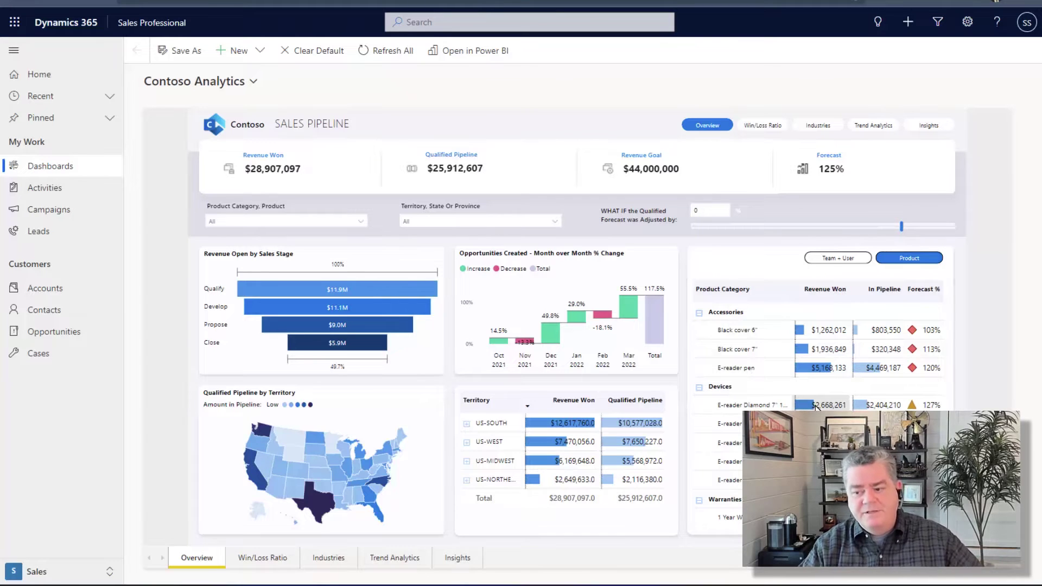
# Step: Switch the product category breakdown on the overview page to the Team + User view
pyautogui.moveTo(816, 407)
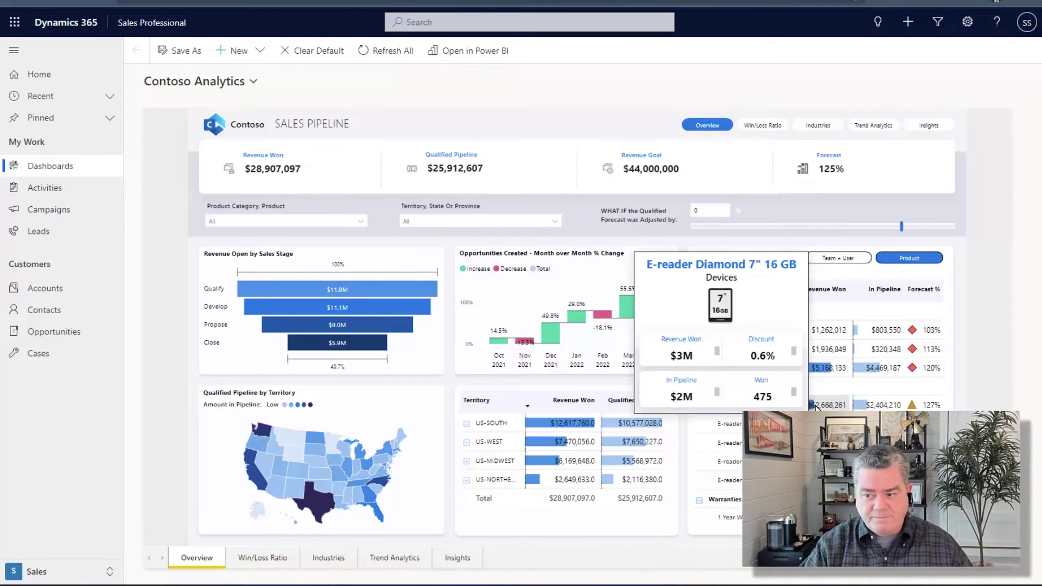
pyautogui.click(854, 259)
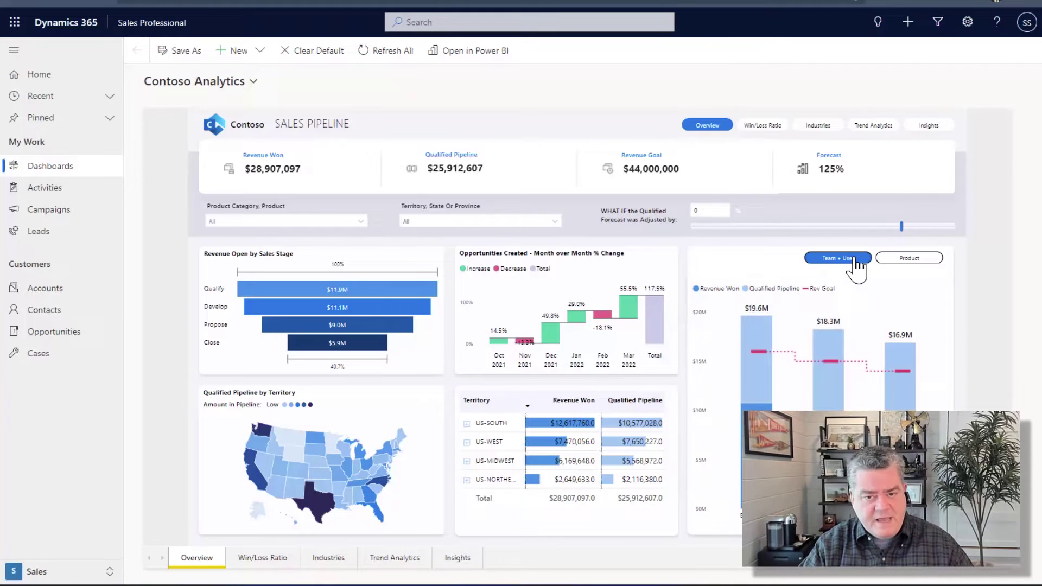
# Step: Filter the Win/Loss Ratio page to the four owners with the lowest close percentages in the Close [%] by Owner chart
pyautogui.click(762, 126)
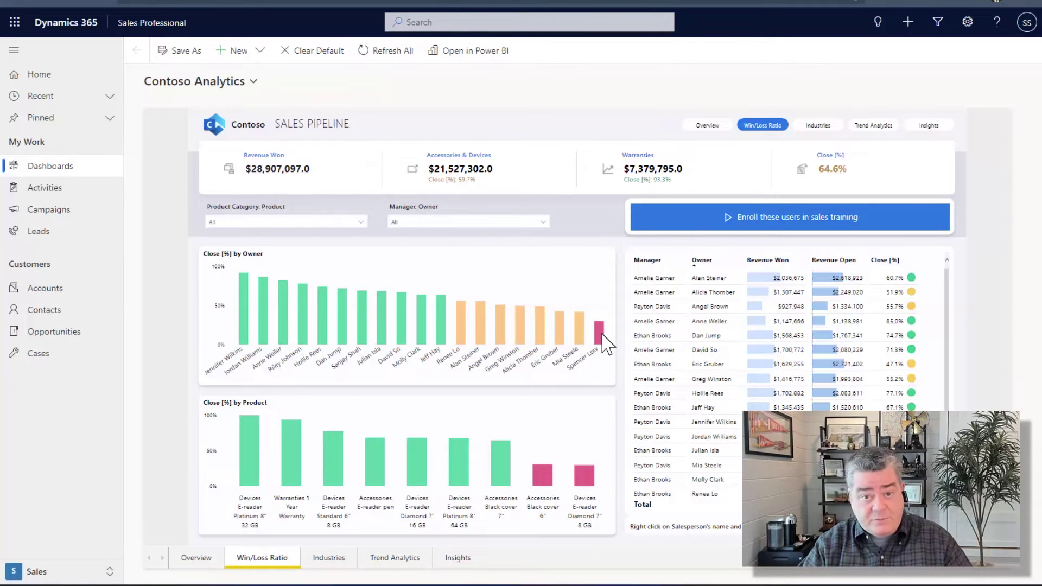
pyautogui.moveTo(600, 342)
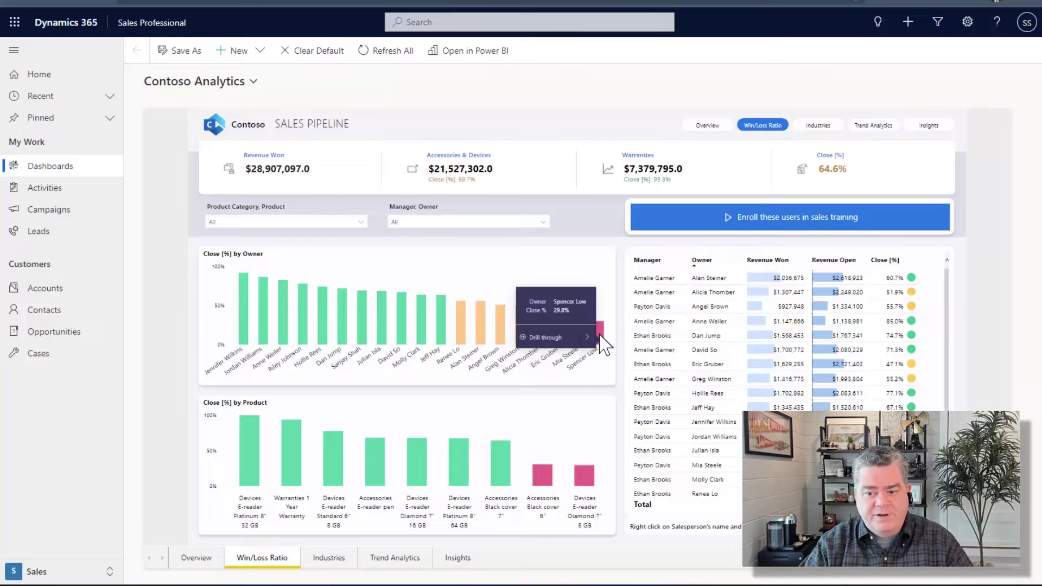
pyautogui.click(583, 335)
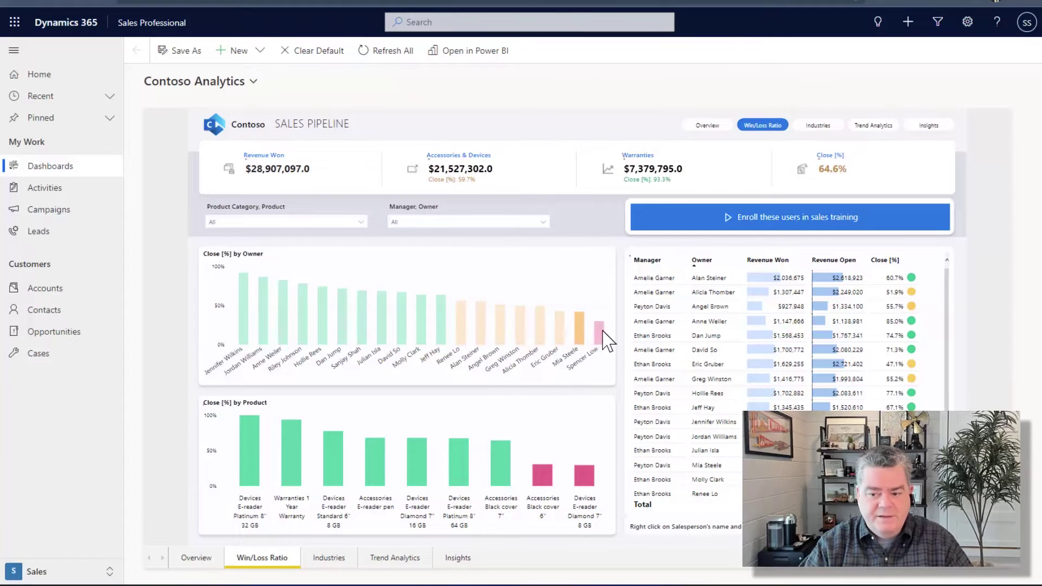
pyautogui.keyDown('ctrl'); pyautogui.click(599, 335); pyautogui.keyUp('ctrl')
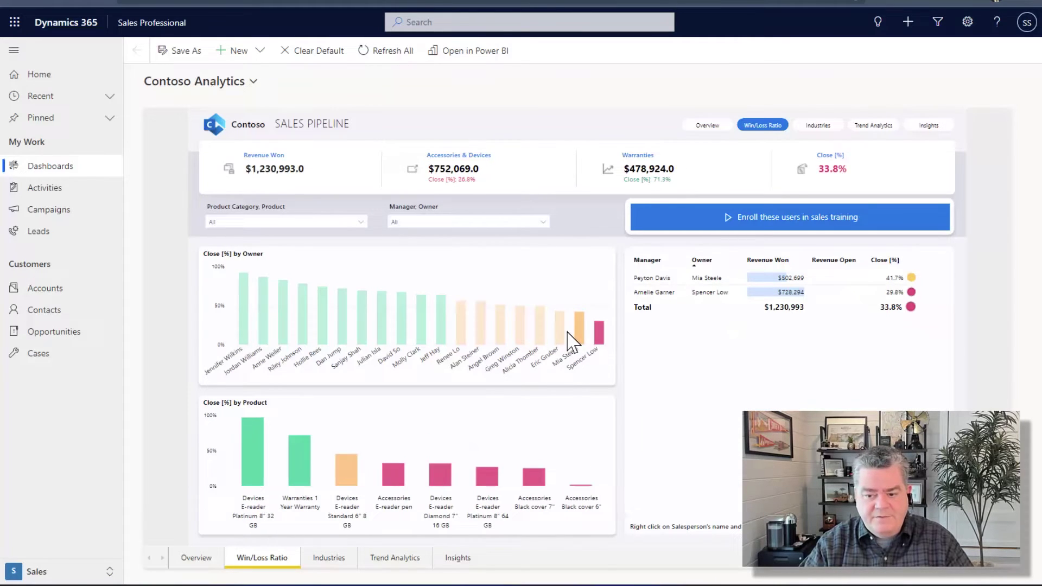
pyautogui.keyDown('ctrl'); pyautogui.click(555, 326); pyautogui.keyUp('ctrl')
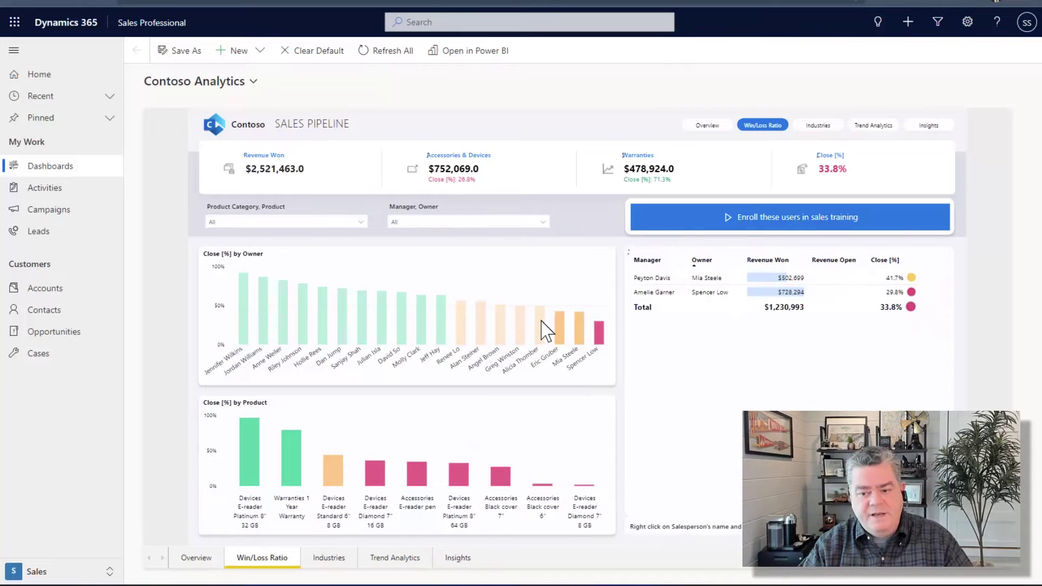
pyautogui.keyDown('ctrl'); pyautogui.click(542, 329); pyautogui.keyUp('ctrl')
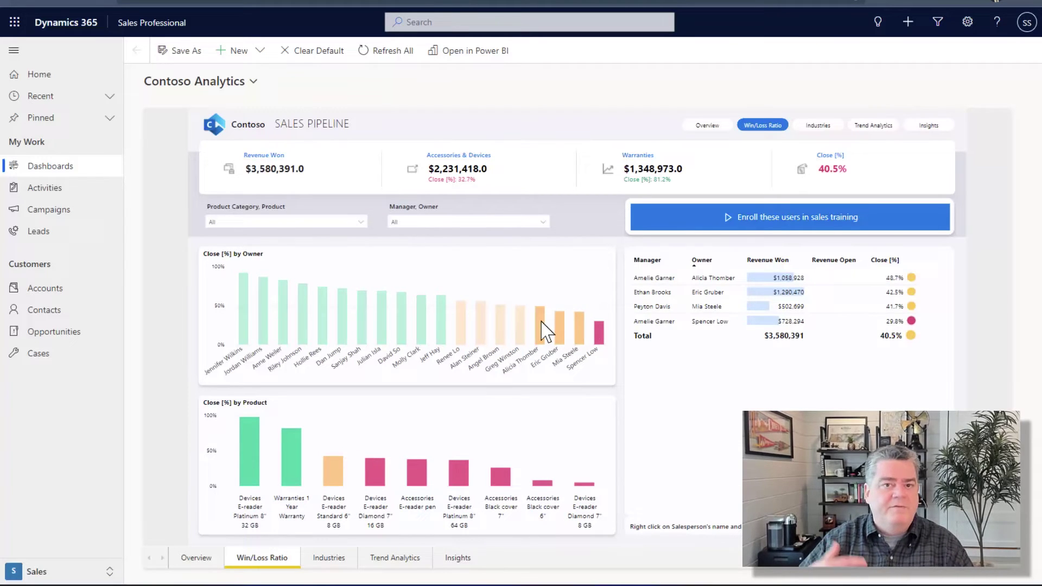
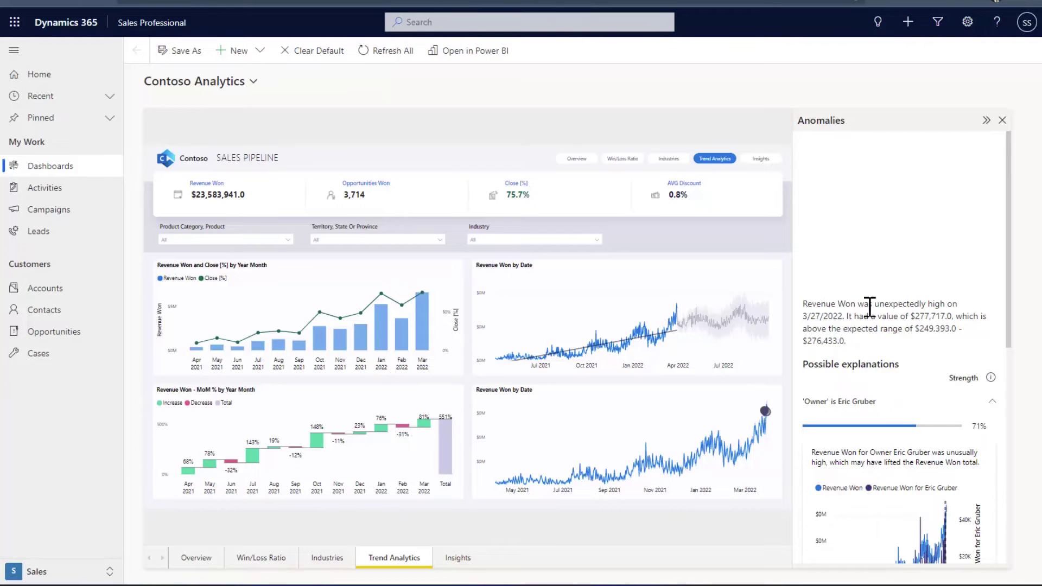
# Step: Review the possible explanations and chart for the 3/27/2022 Revenue Won anomaly on the Trend Analytics page
pyautogui.scroll(-1, 869, 319)
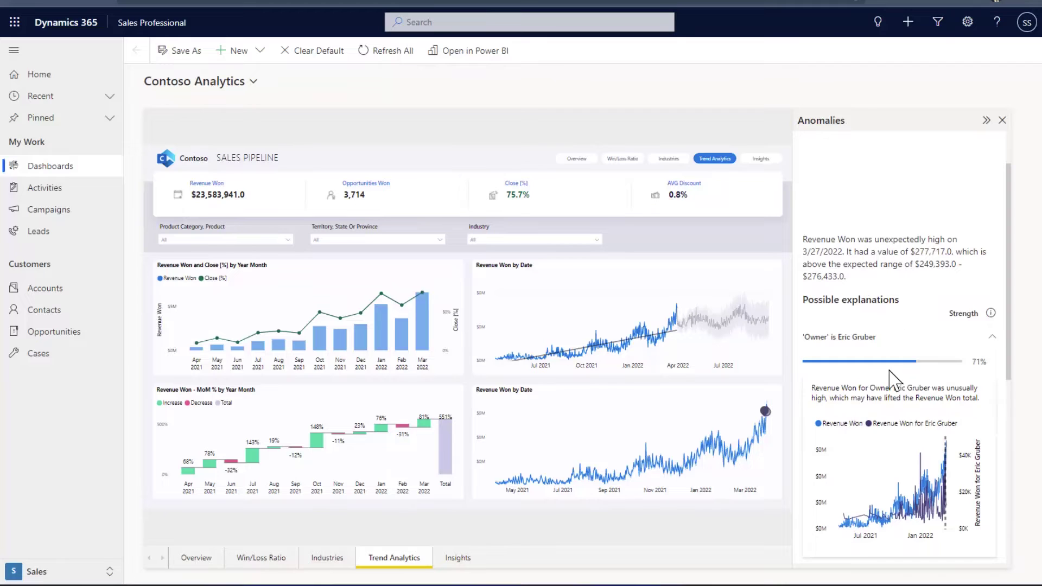
pyautogui.scroll(-3, 890, 382)
pyautogui.scroll(1, 879, 285)
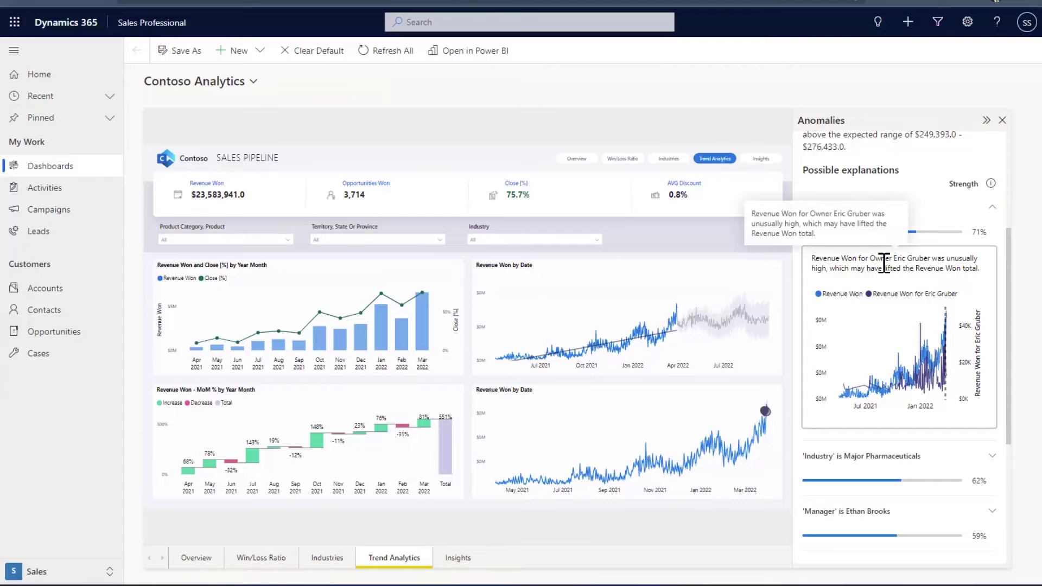
pyautogui.scroll(-4, 883, 288)
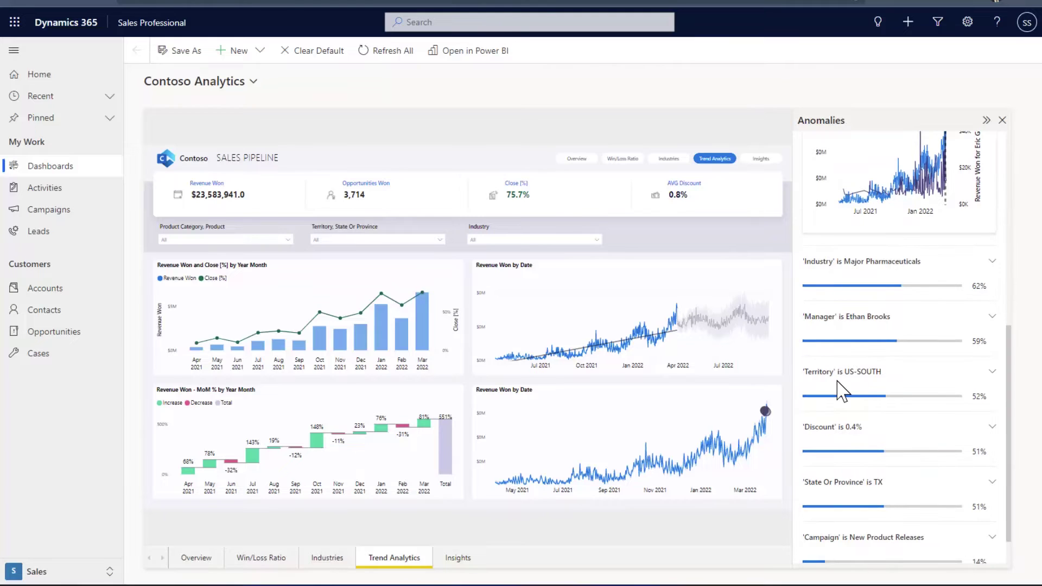
pyautogui.scroll(7, 830, 287)
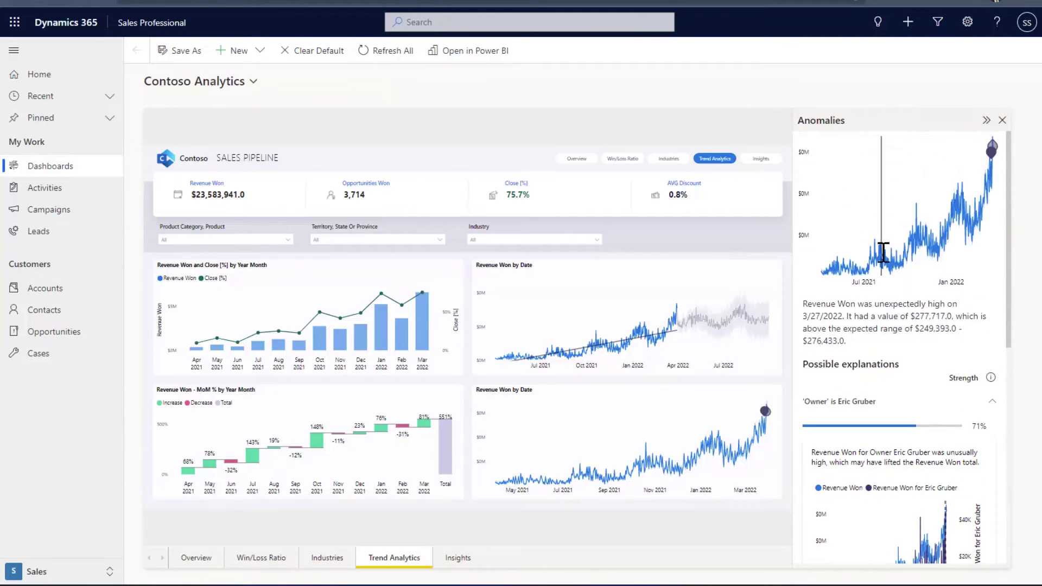
pyautogui.moveTo(883, 252)
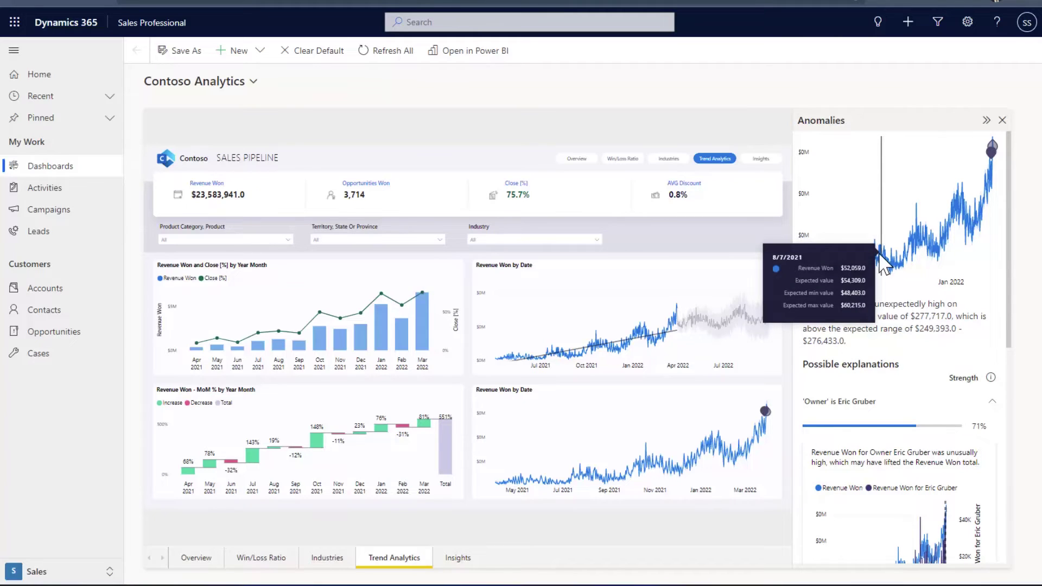
# Step: On the Insights page, review Segment 2 of the top segments for a high Close %, and return to the key influencers
pyautogui.click(774, 160)
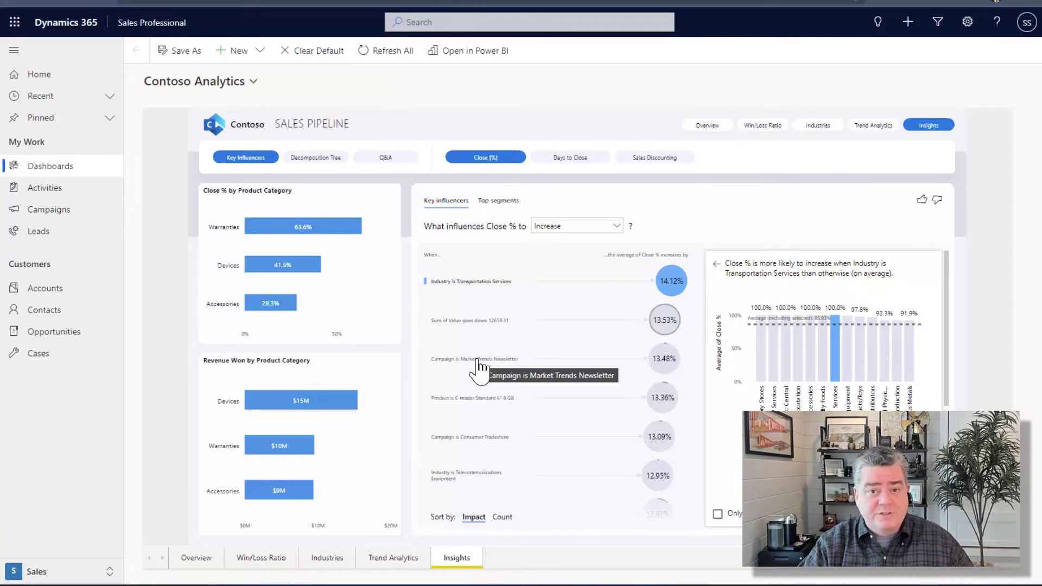
pyautogui.click(500, 202)
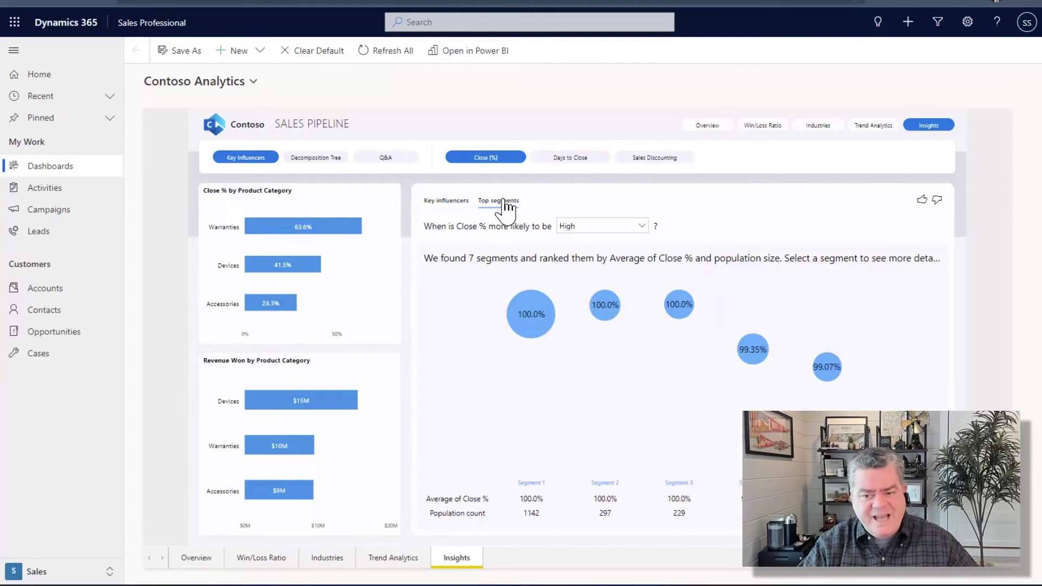
pyautogui.click(607, 309)
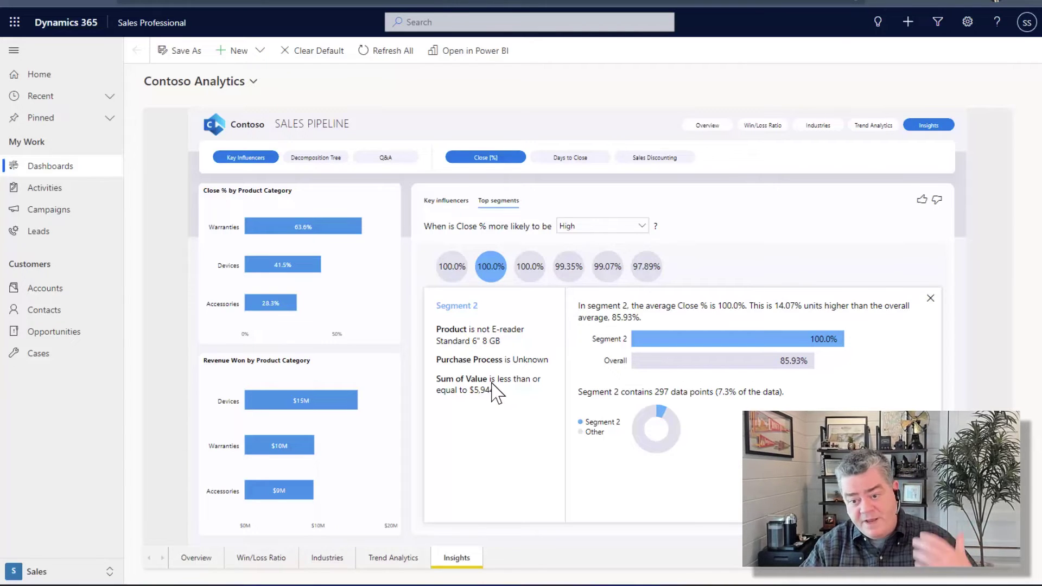
pyautogui.click(437, 204)
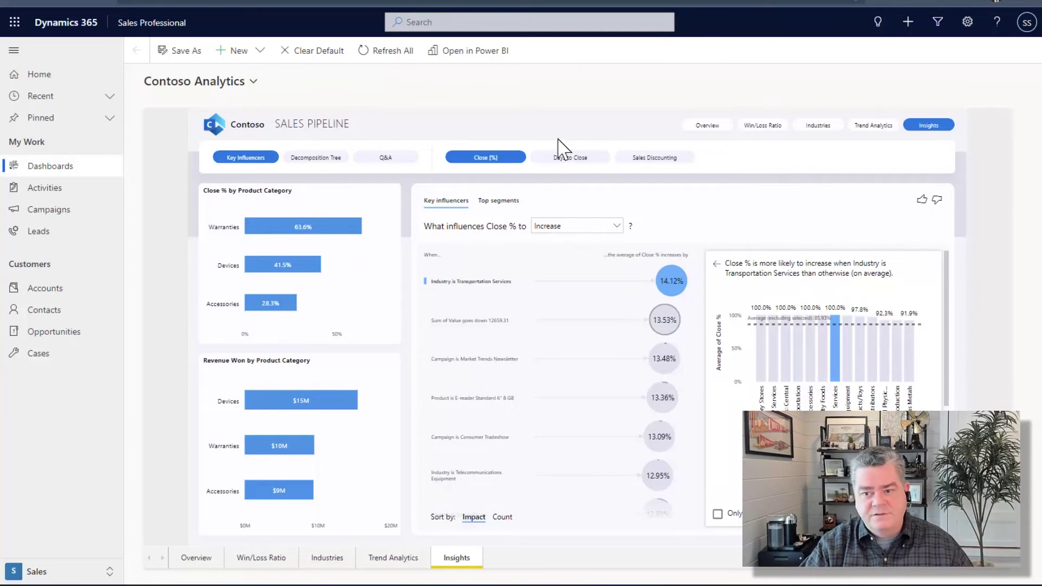
# Step: Review the key influencers for Days to Close and for Sales Discounting
pyautogui.click(559, 164)
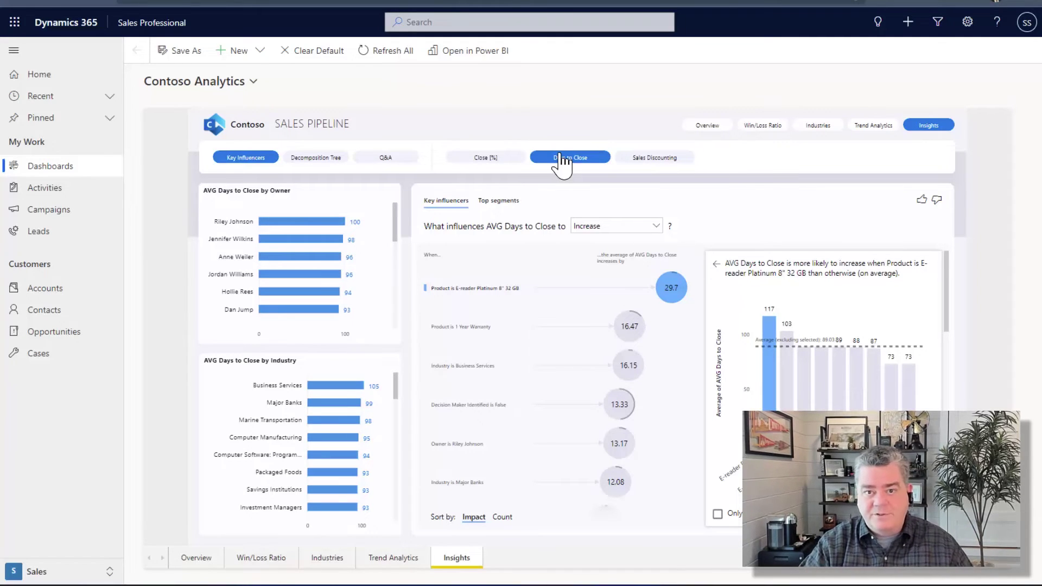
pyautogui.click(651, 170)
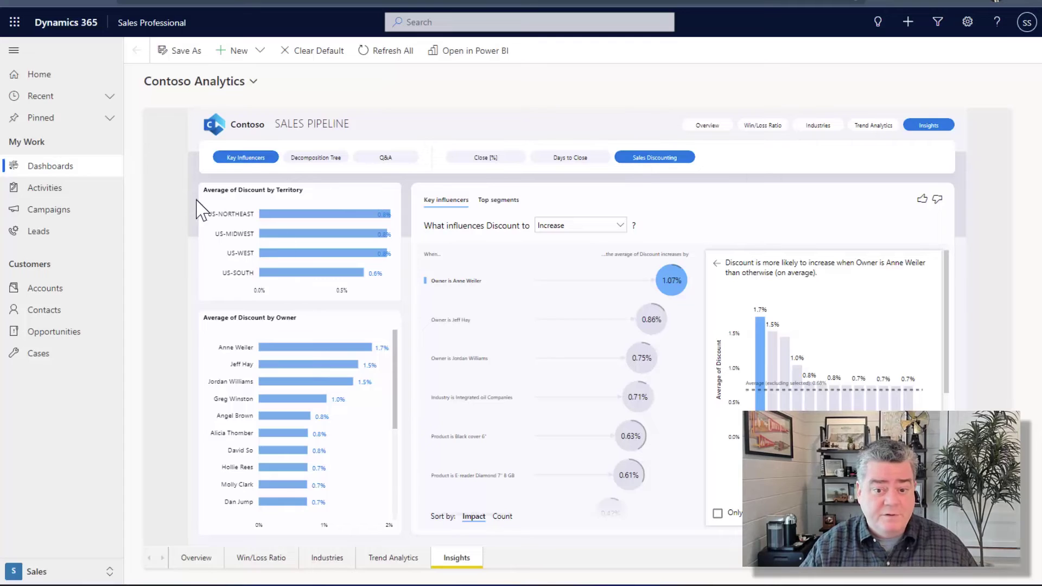
# Step: Drill the decomposition tree through Devices, E-reader Diamond 7" 16 GB and US-SOUTH, split by Owner, and switch the tree to Accessories
pyautogui.click(296, 162)
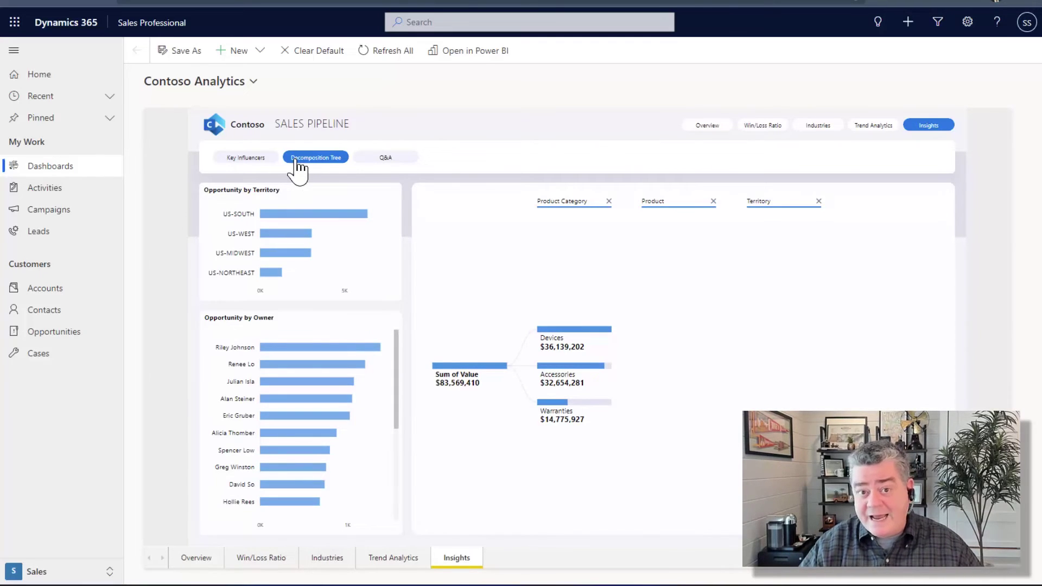
pyautogui.click(596, 330)
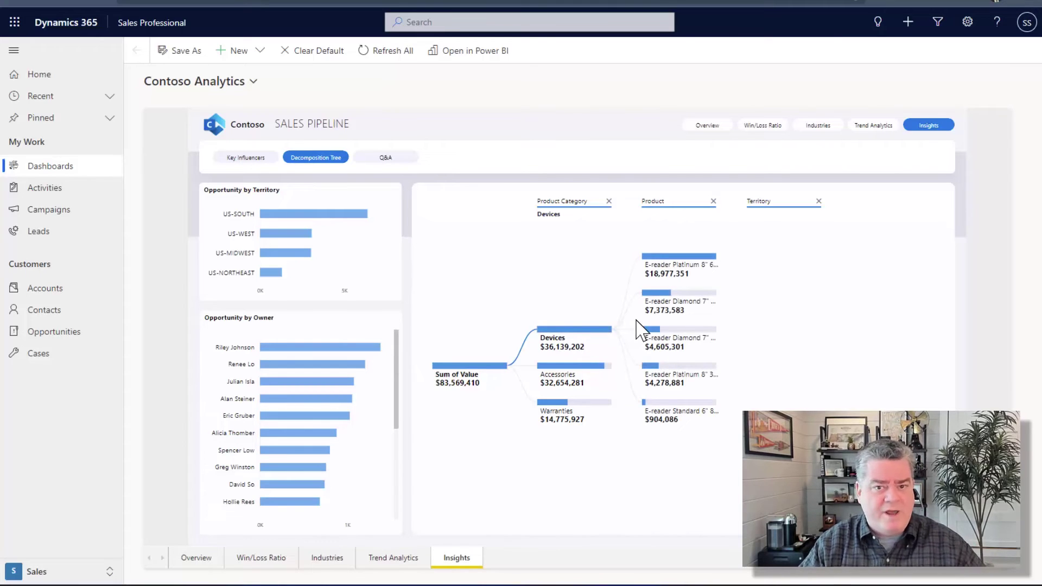
pyautogui.click(664, 307)
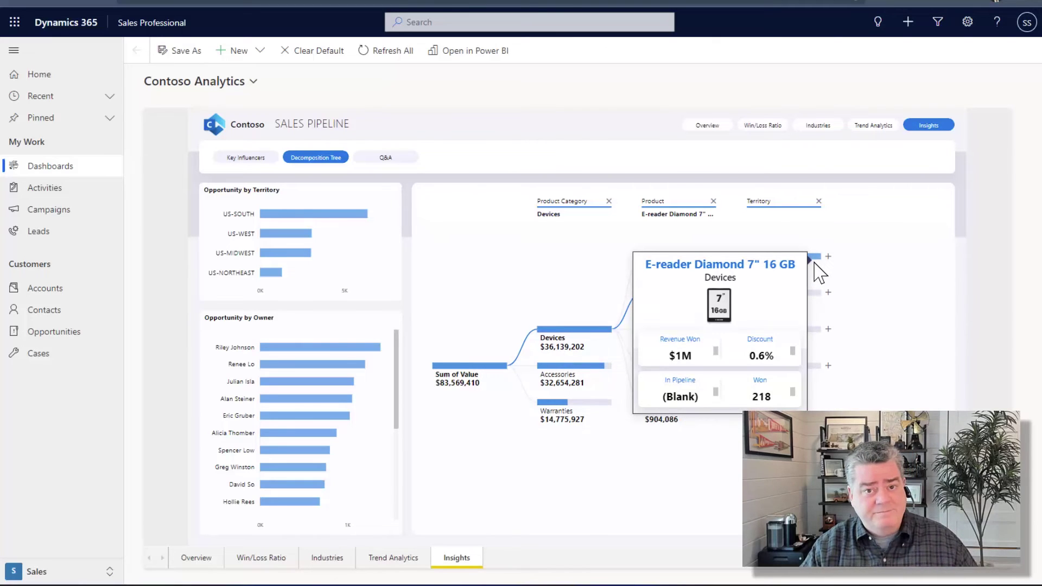
pyautogui.click(828, 257)
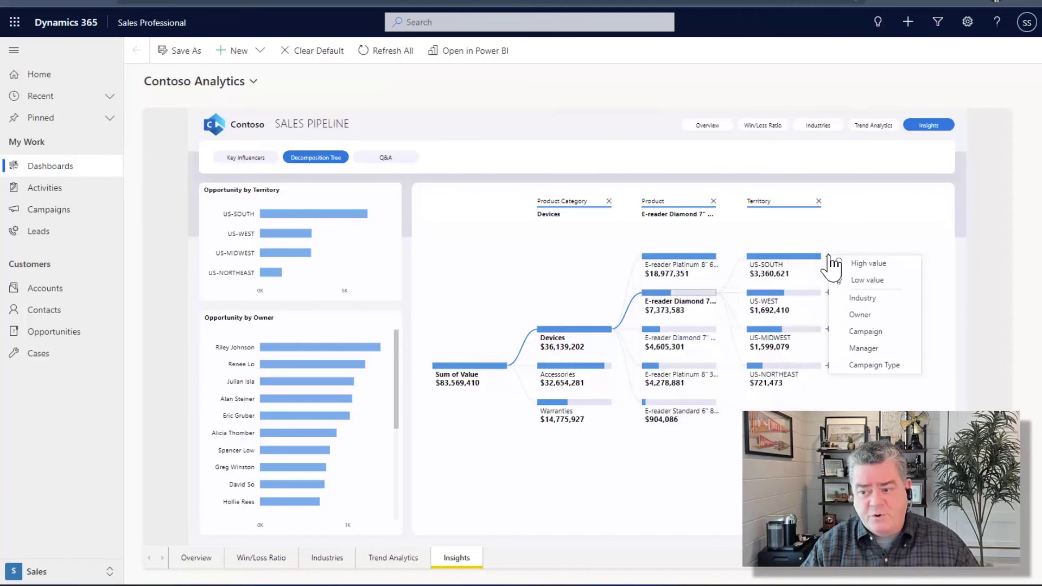
pyautogui.click(874, 316)
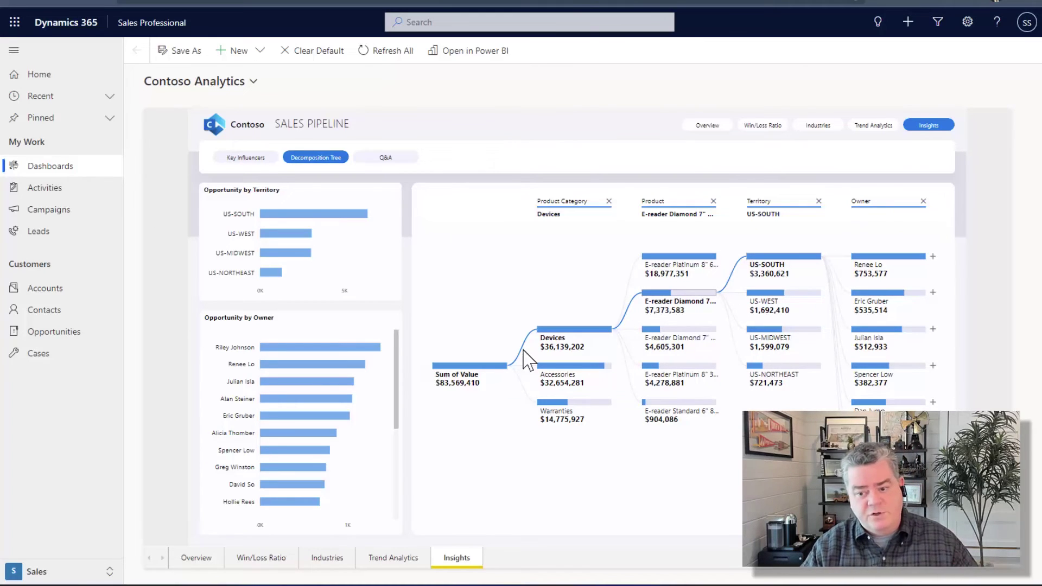
pyautogui.click(580, 380)
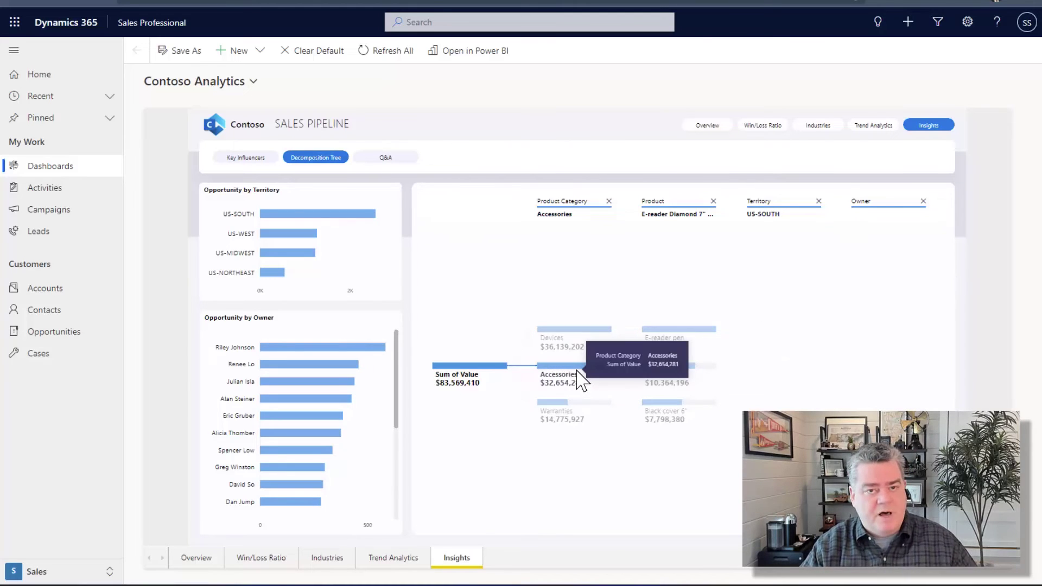
# Step: Ask the suggested Q&A question about the count of lost category by month as a line chart
pyautogui.click(391, 160)
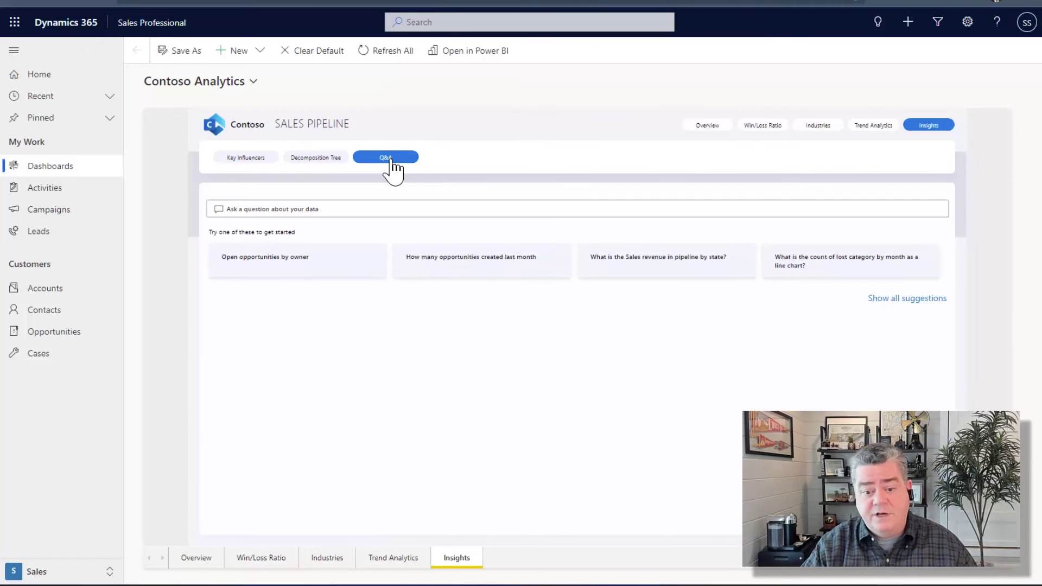
pyautogui.click(788, 278)
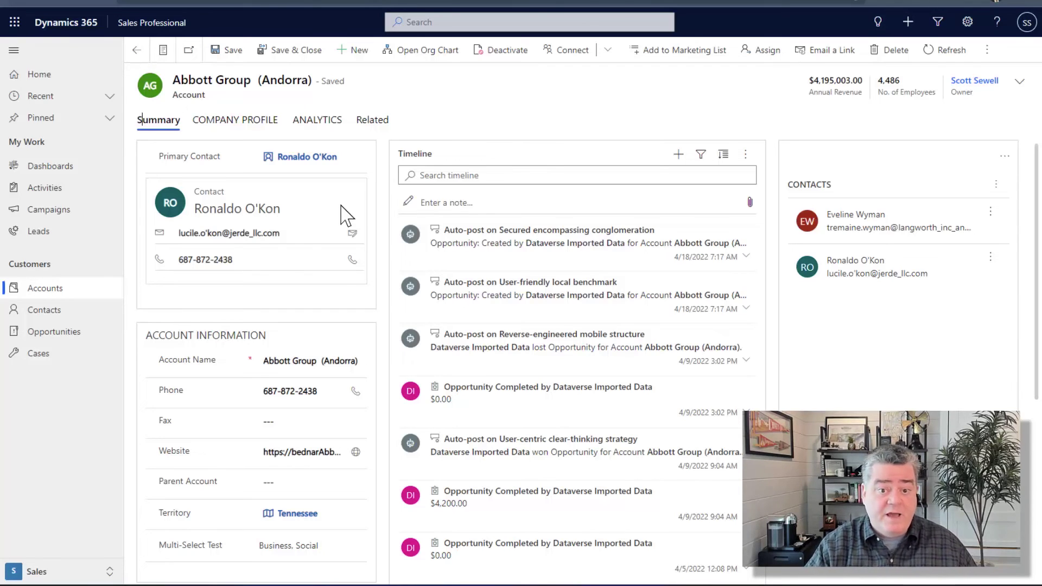
# Step: Show the embedded analytics report for the Abbott Group (Andorra) account
pyautogui.click(332, 126)
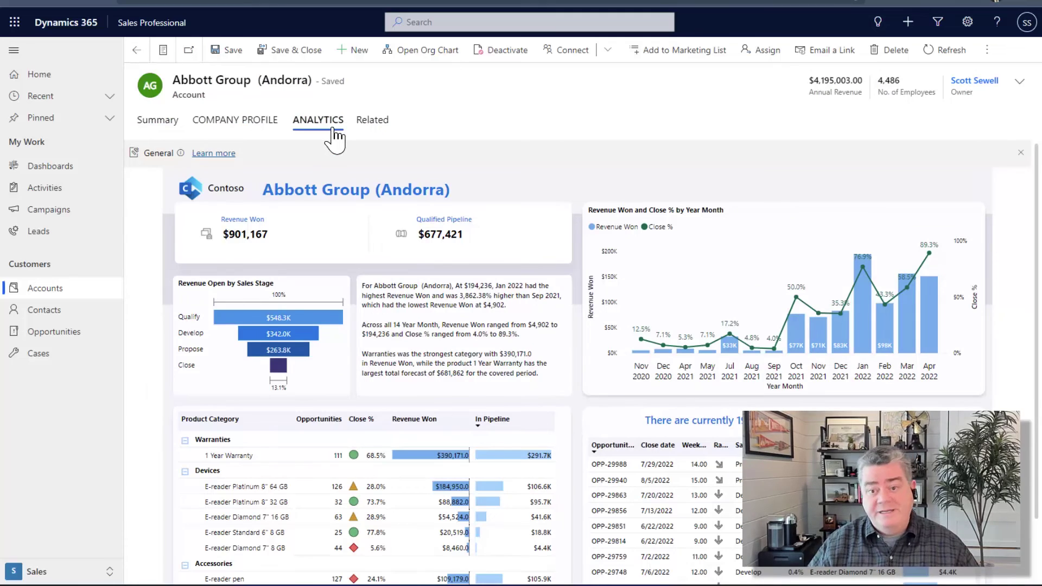